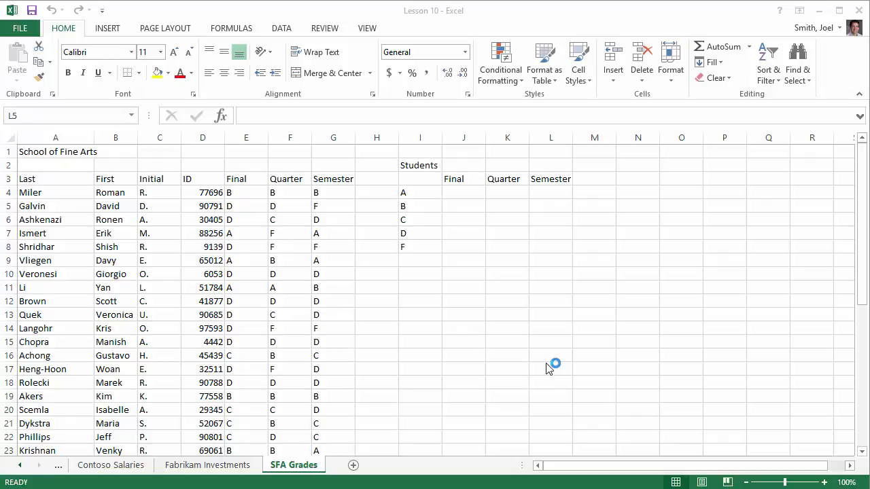
Step: Enter a COUNTA formula in J2 that counts the students from the last names in A4:A41
scroll(284, 303, down, 1)
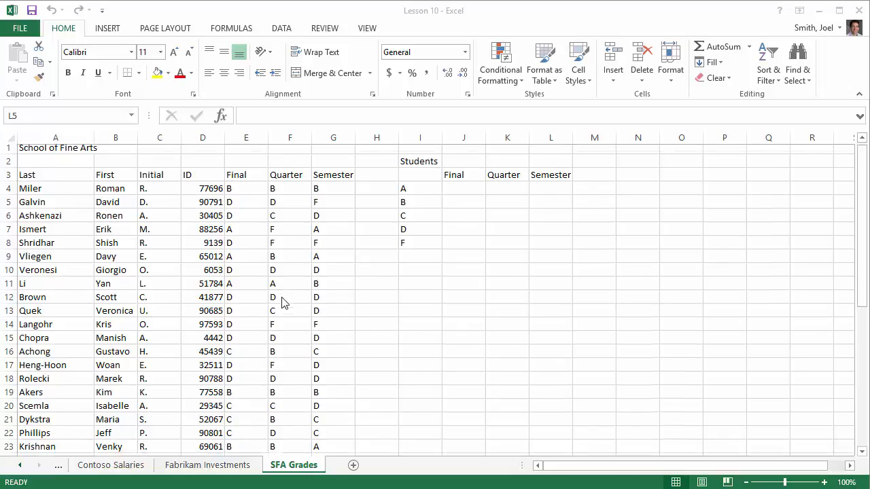
scroll(284, 303, down, 5)
scroll(284, 304, up, 5)
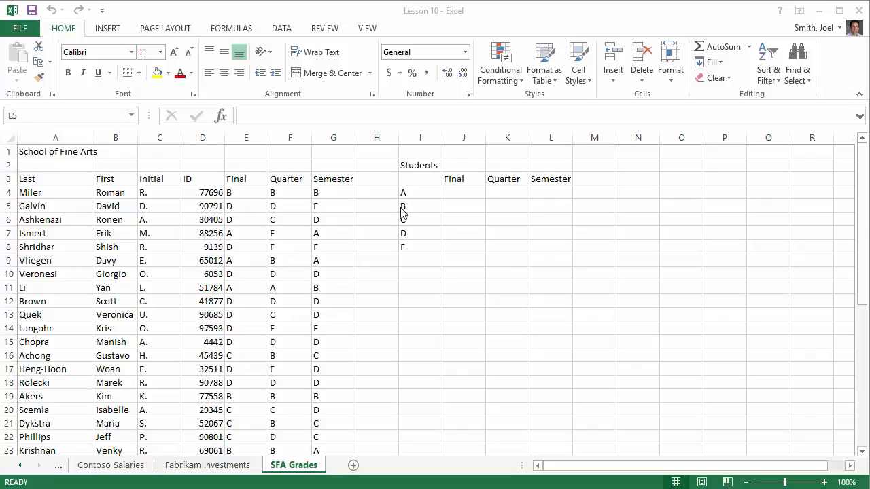
click(468, 164)
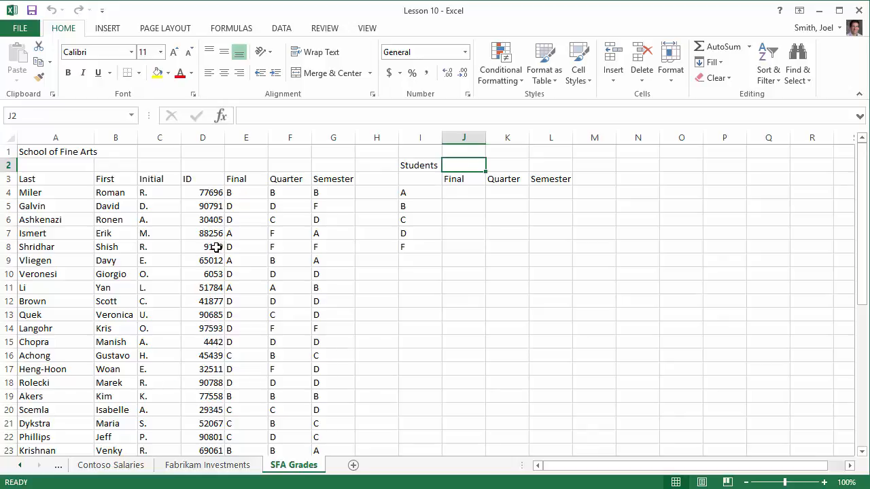
text(=)
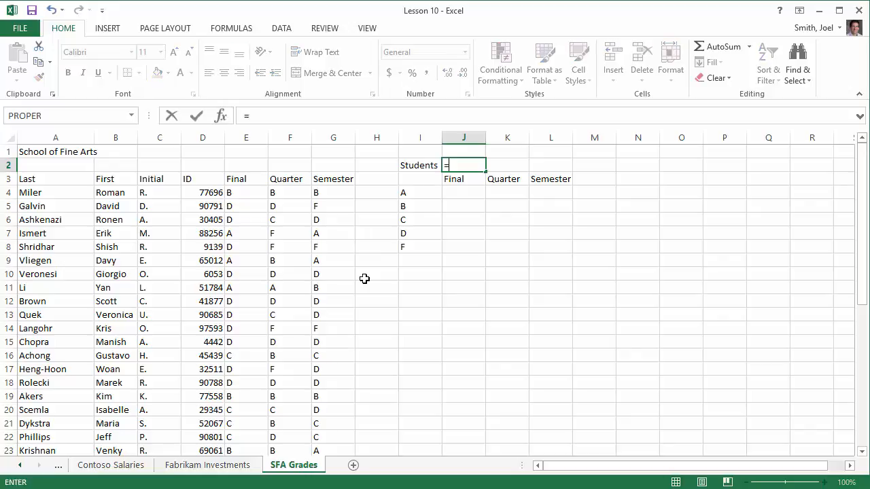
text(count)
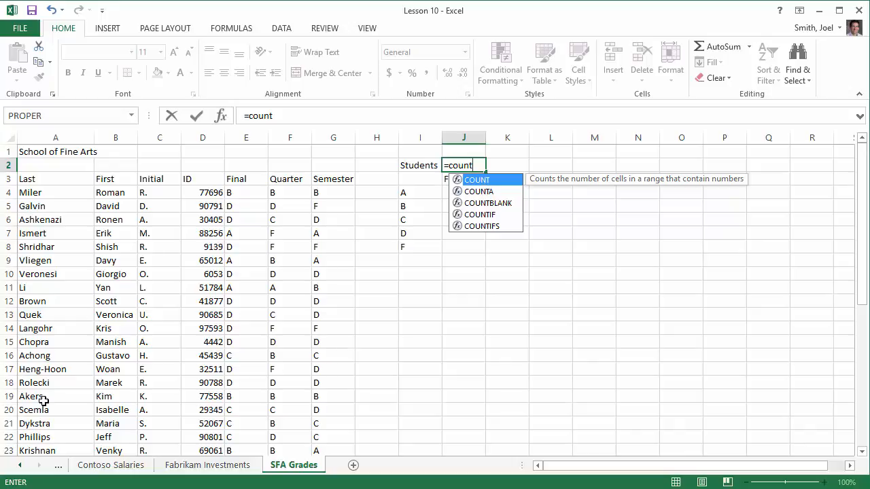
double_click(496, 193)
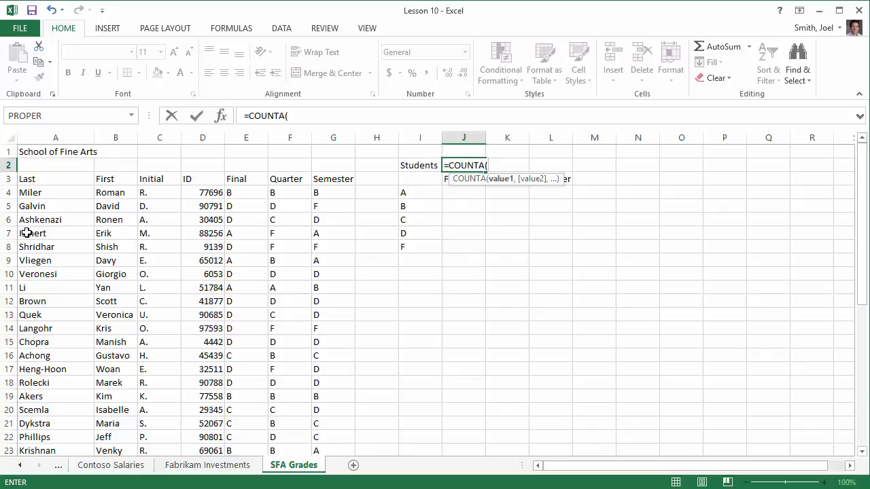
drag(50, 192, 55, 427)
scroll(101, 353, up, 6)
scroll(100, 354, up, 1)
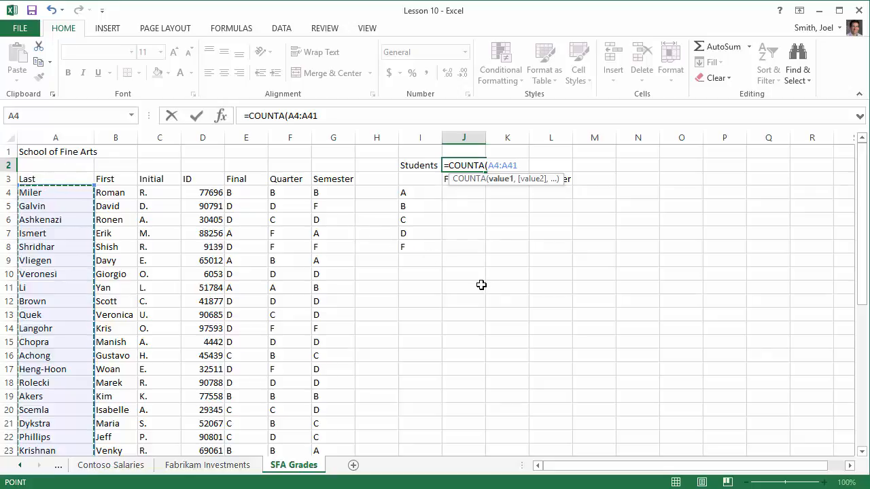
key(Return)
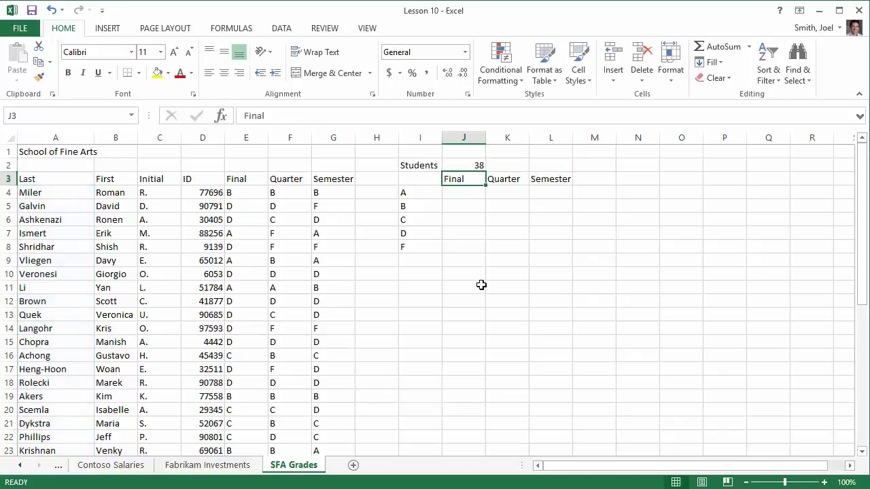
Step: Enter =COUNTIF(E4:E41,"A") in J4 to count the A grades in the Final column
click(461, 194)
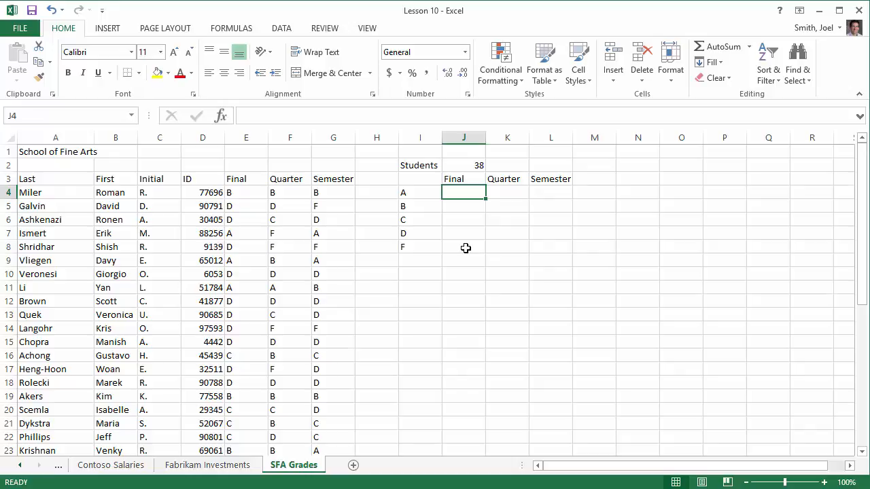
text(=)
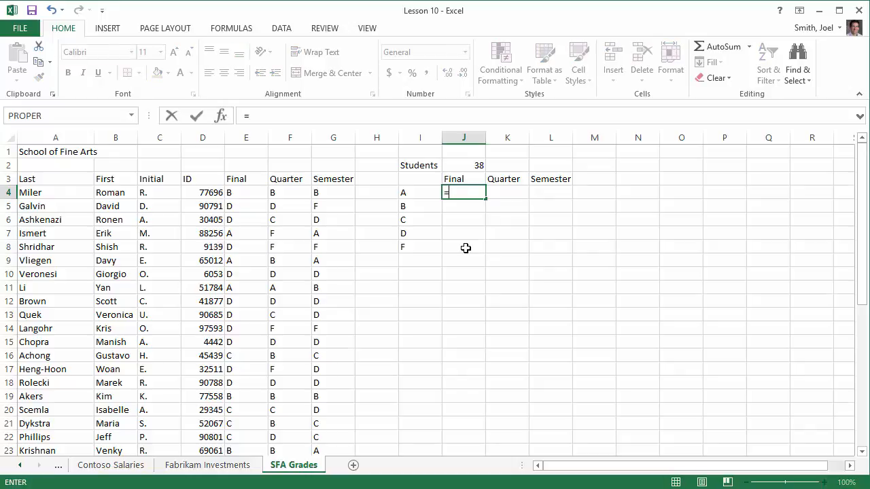
text(Coun)
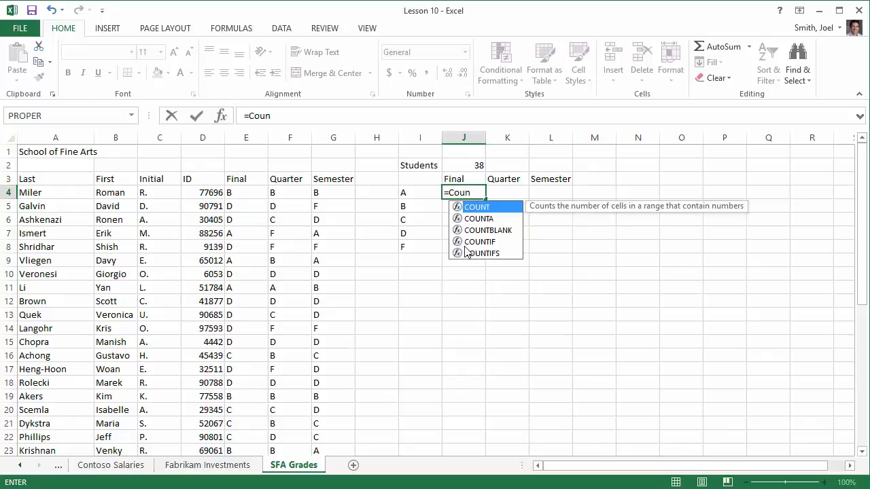
double_click(484, 241)
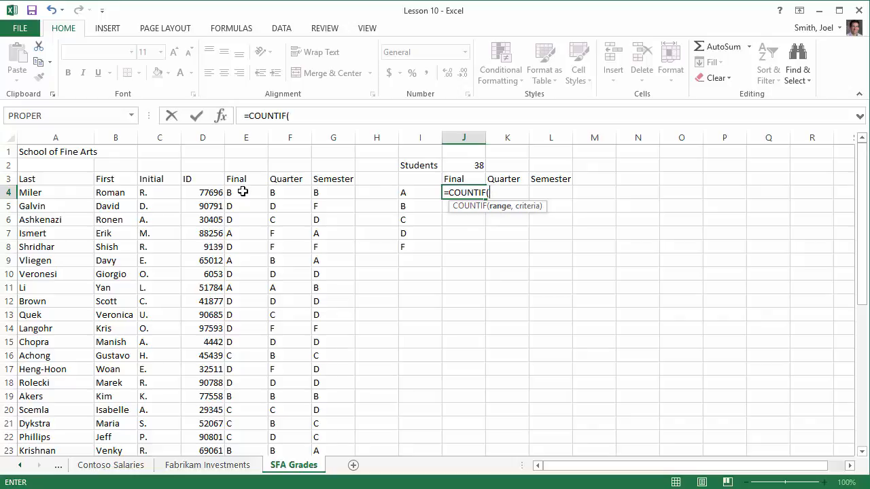
drag(242, 192, 242, 423)
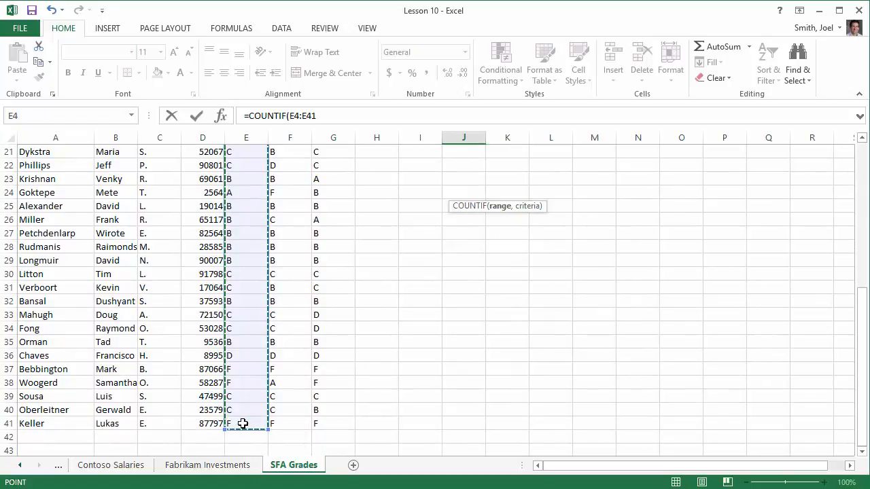
scroll(561, 253, up, 4)
scroll(561, 253, up, 2)
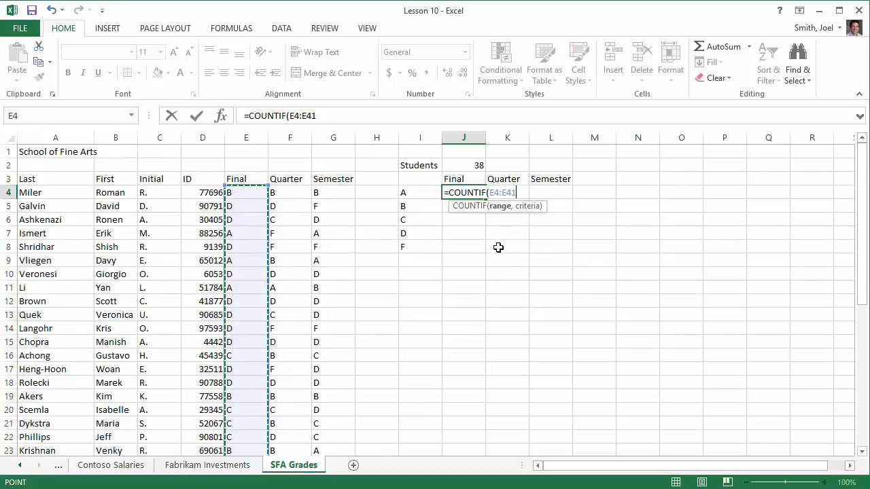
text(,"A)
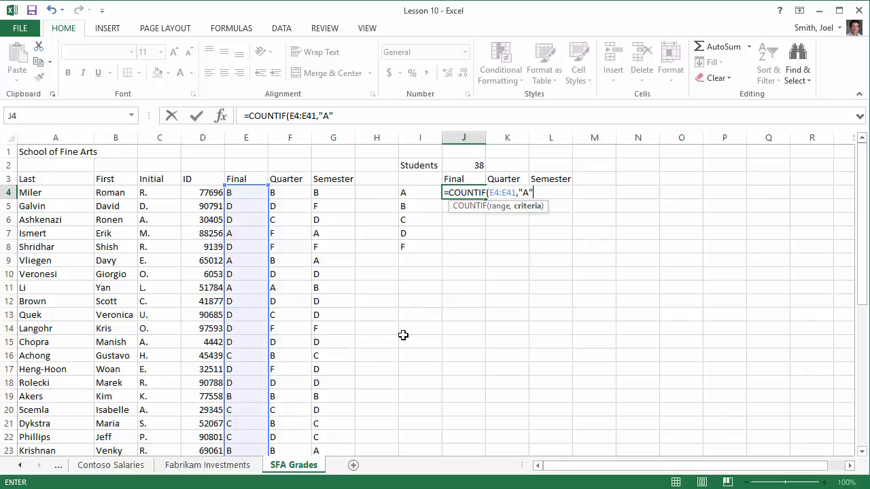
key(Return)
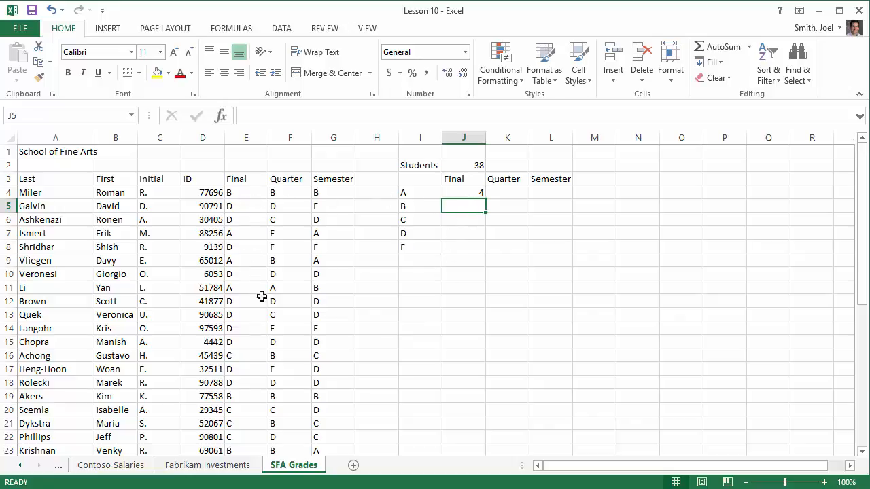
Step: Fill the A-grade COUNTIF formula from J4 across to the Quarter and Semester cells K4 and L4
scroll(263, 280, down, 1)
scroll(263, 280, down, 4)
scroll(259, 281, up, 5)
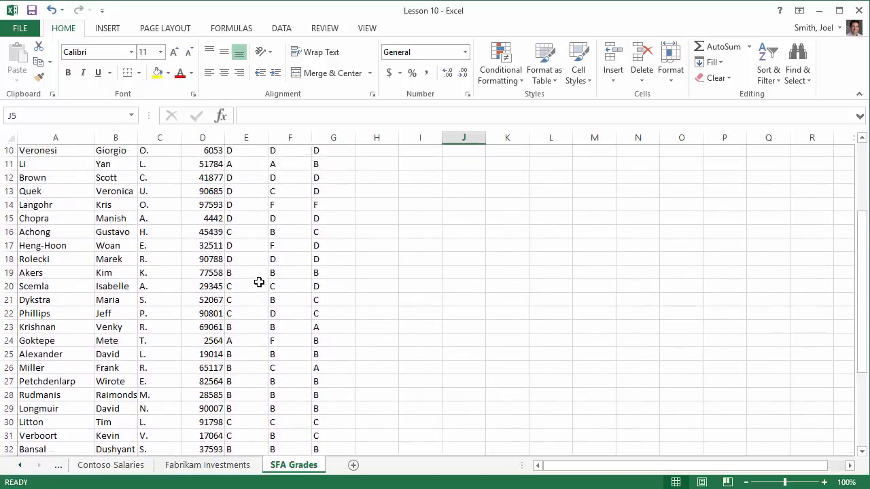
click(475, 193)
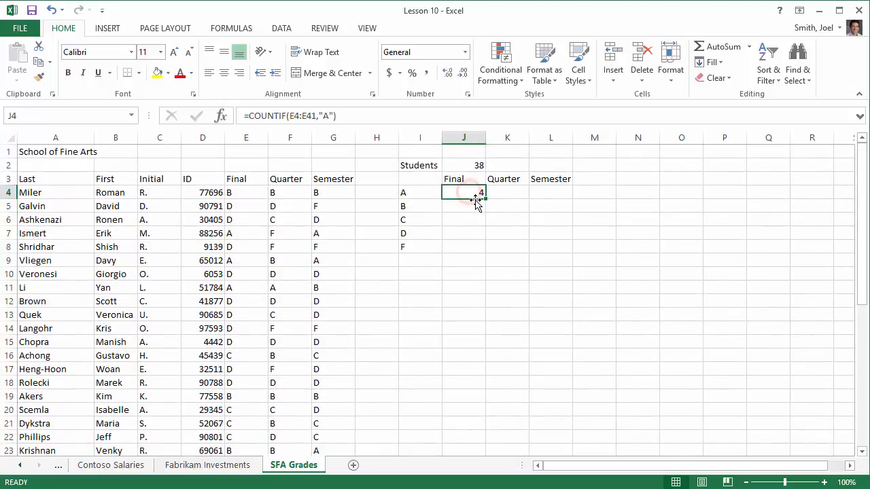
drag(486, 197, 569, 197)
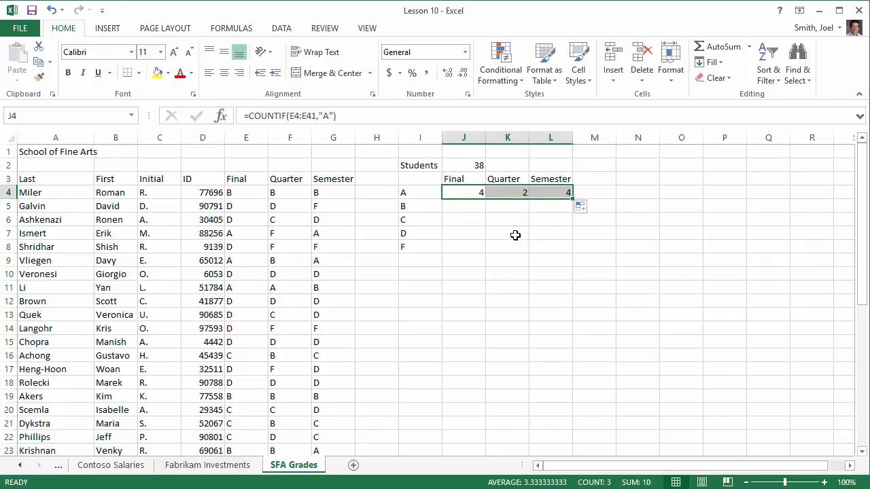
Step: Examine the copied formulas in K4 and L4 to check which grade column each one counts
double_click(513, 192)
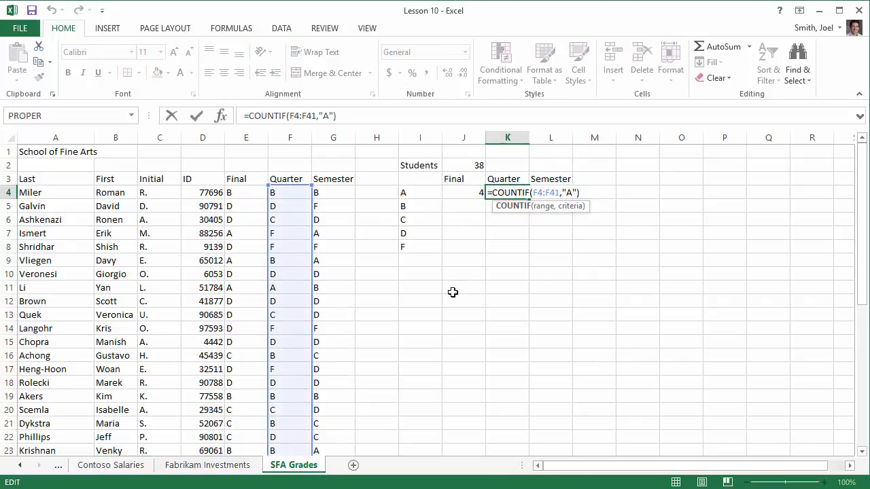
key(Escape)
double_click(550, 192)
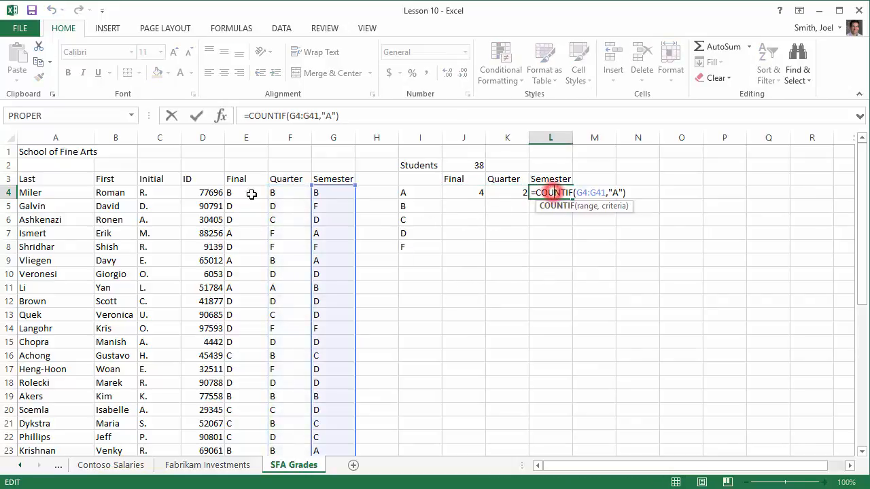
key(Escape)
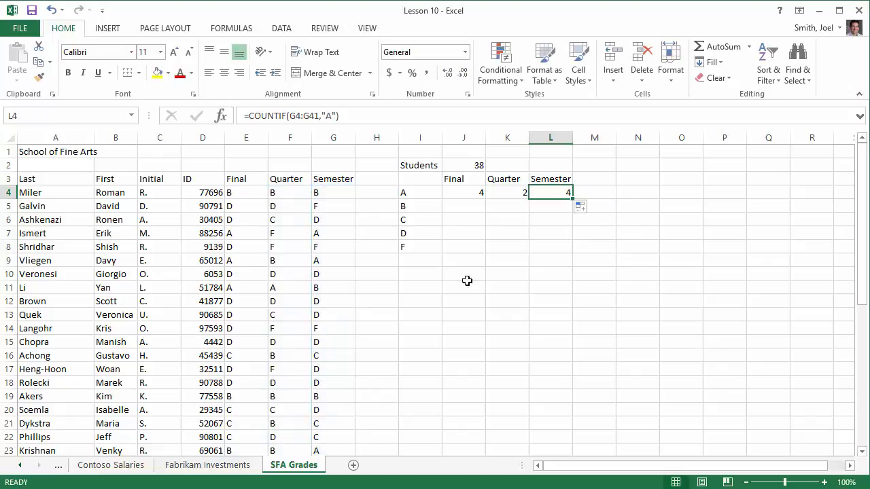
click(515, 195)
click(553, 193)
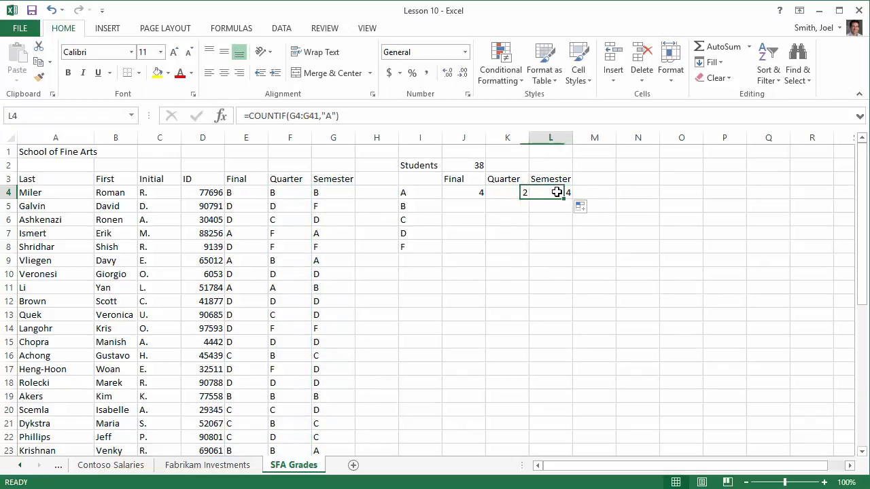
Step: Fill the COUNTIF formula from J4 down through J8 for the remaining Final grades
click(468, 205)
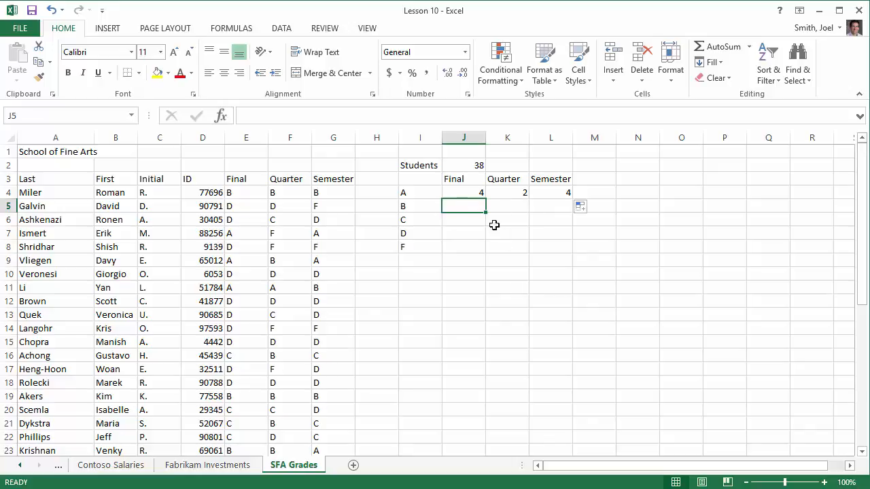
click(472, 189)
drag(485, 199, 483, 252)
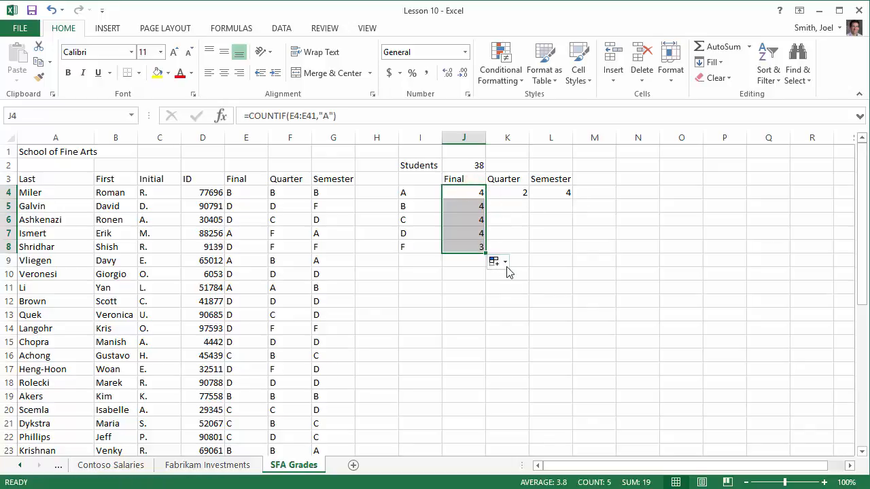
Step: Examine the ranges and criteria of the copied COUNTIF formulas in J5, J6 and J7
double_click(470, 207)
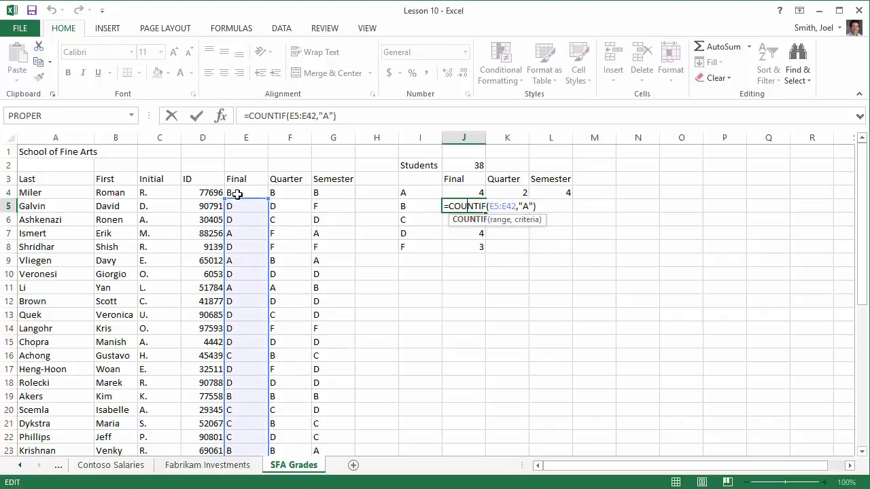
click(476, 220)
double_click(475, 219)
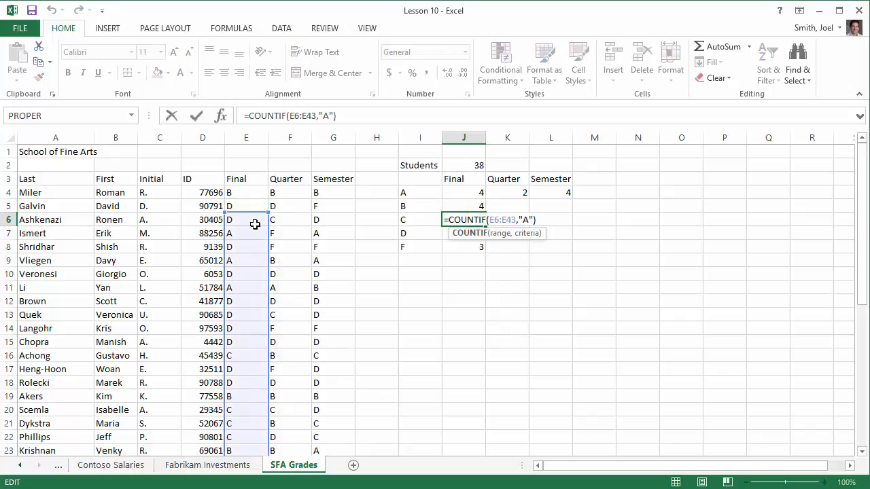
key(Escape)
double_click(469, 235)
key(Escape)
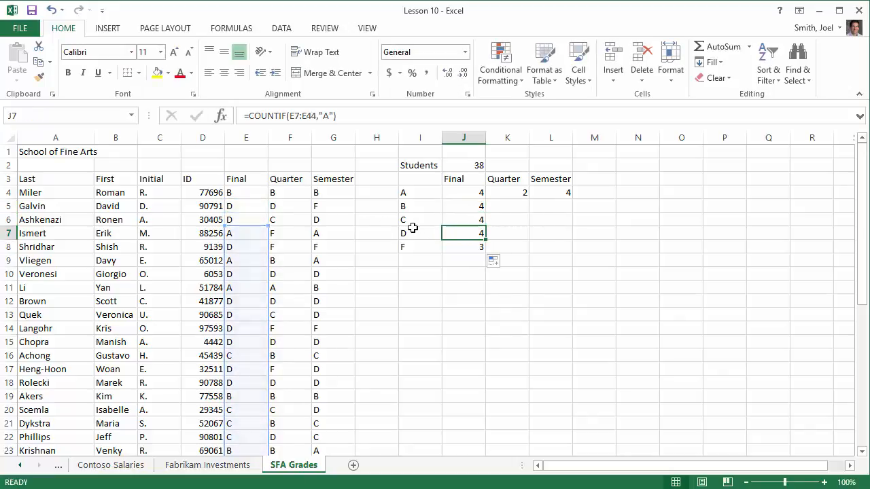
click(471, 206)
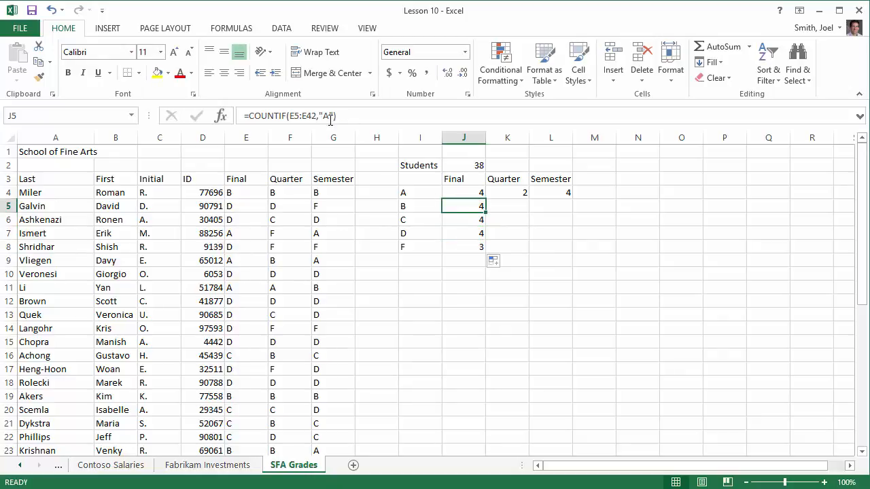
click(466, 218)
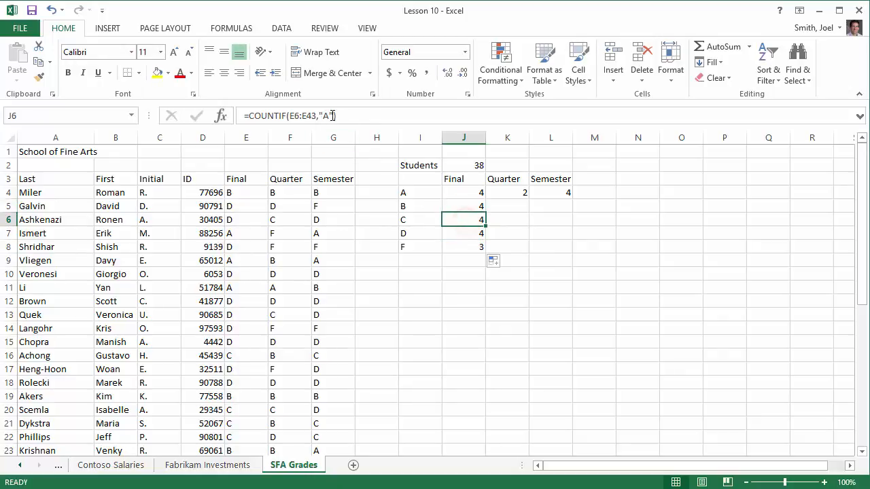
click(471, 230)
click(469, 219)
Step: Change the COUNTIF formula in J5 to the criterion "B" and move its range to E4:E41
click(470, 207)
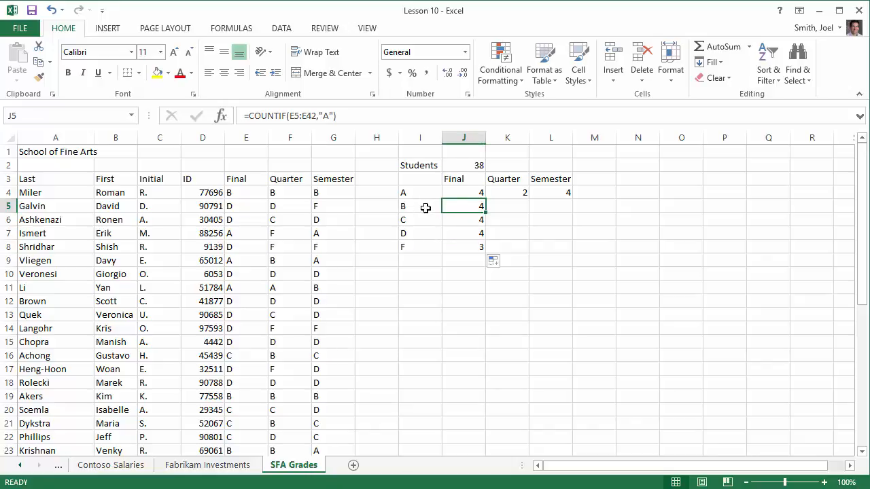
double_click(326, 116)
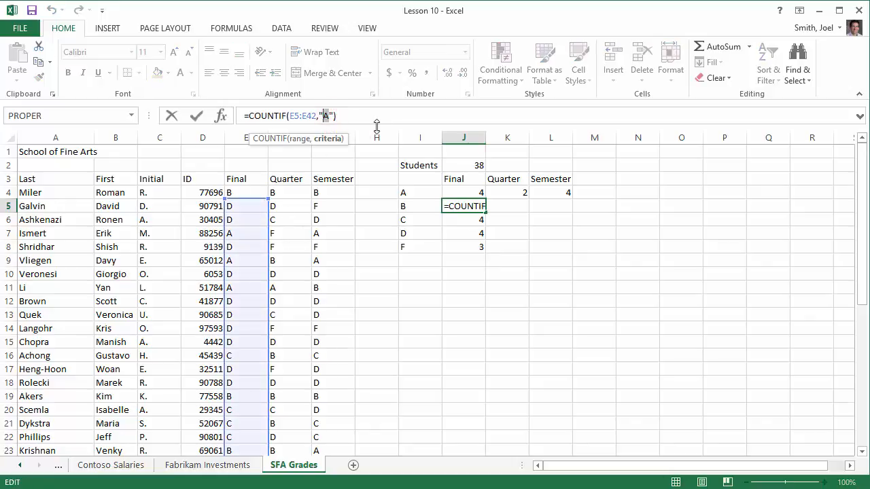
text(B)
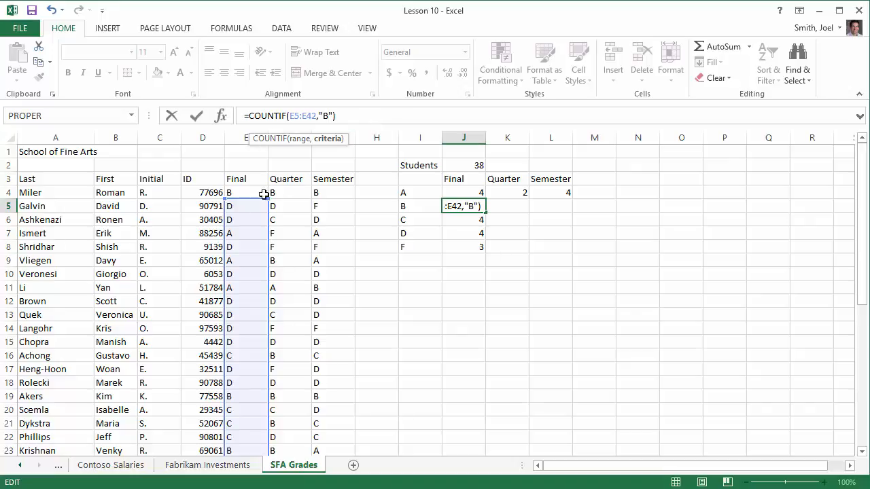
drag(251, 199, 254, 195)
key(Return)
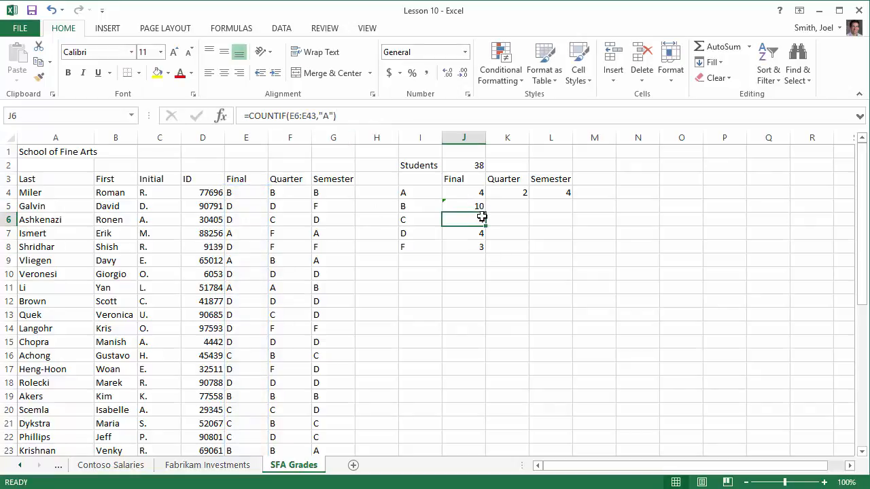
Step: Change the COUNTIF formula in J6 to the criterion "C" and move its range to E4:E41
double_click(326, 115)
text(C)
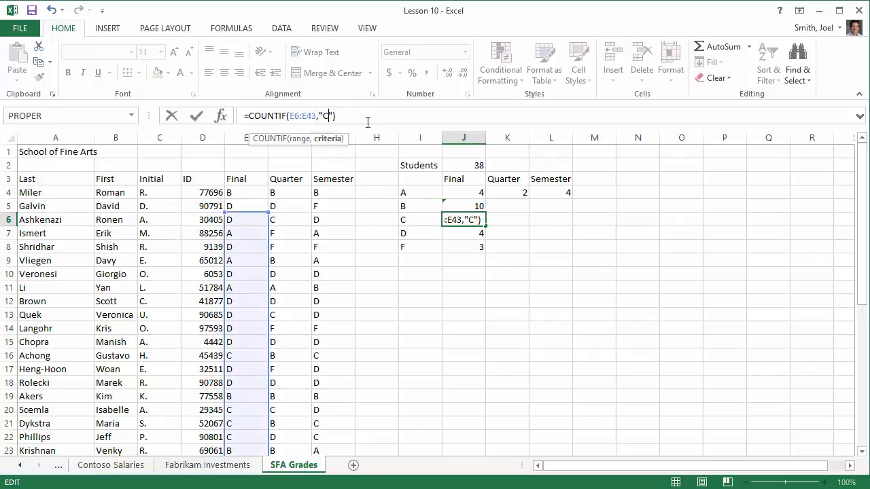
drag(255, 211, 254, 184)
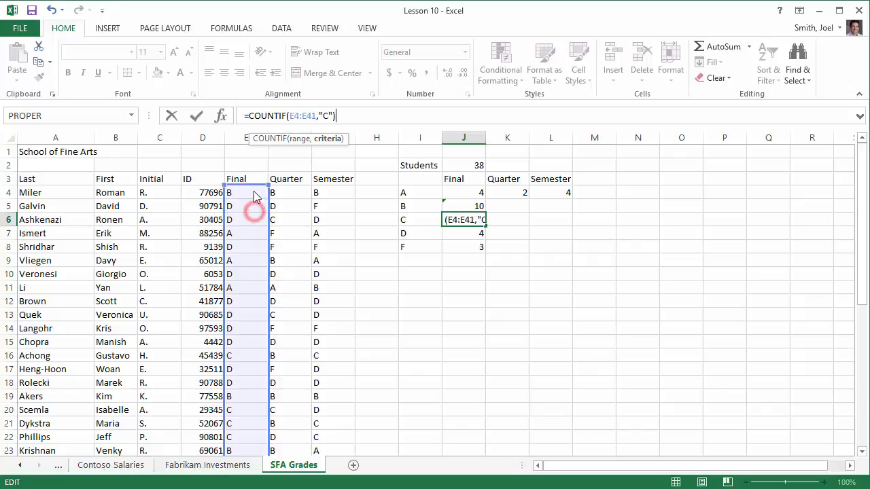
key(Return)
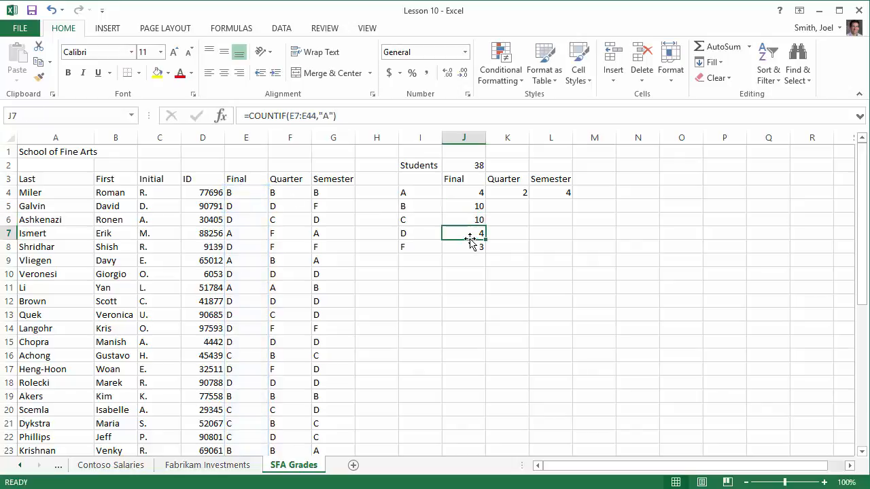
Step: Change the COUNTIF formula in J7 to the criterion "D" and move its range to E4:E41
double_click(329, 116)
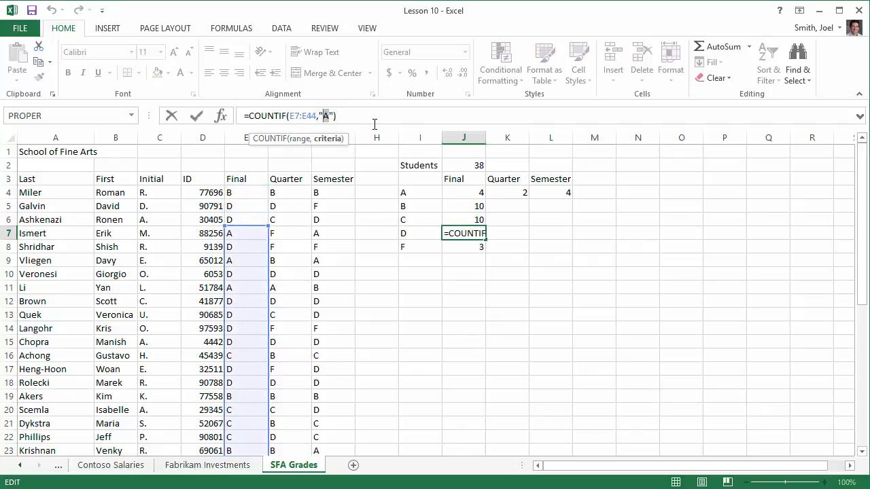
text(D)
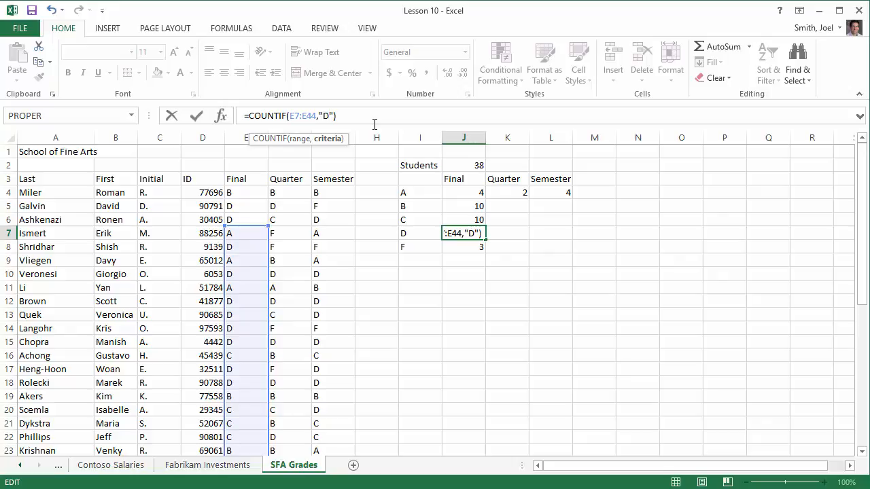
click(249, 221)
double_click(481, 234)
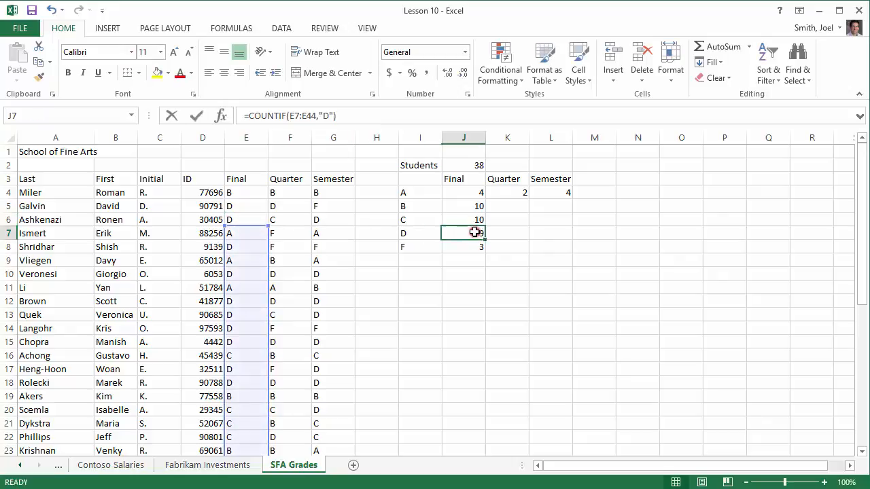
click(503, 233)
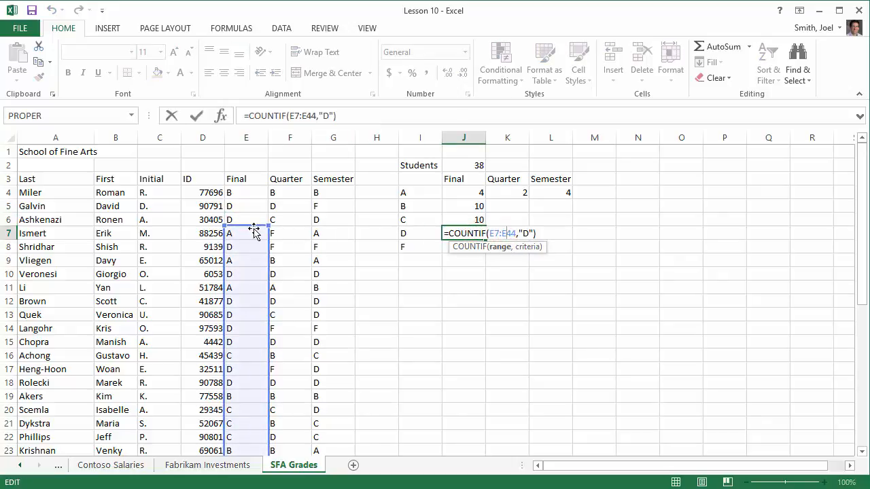
drag(253, 227, 254, 197)
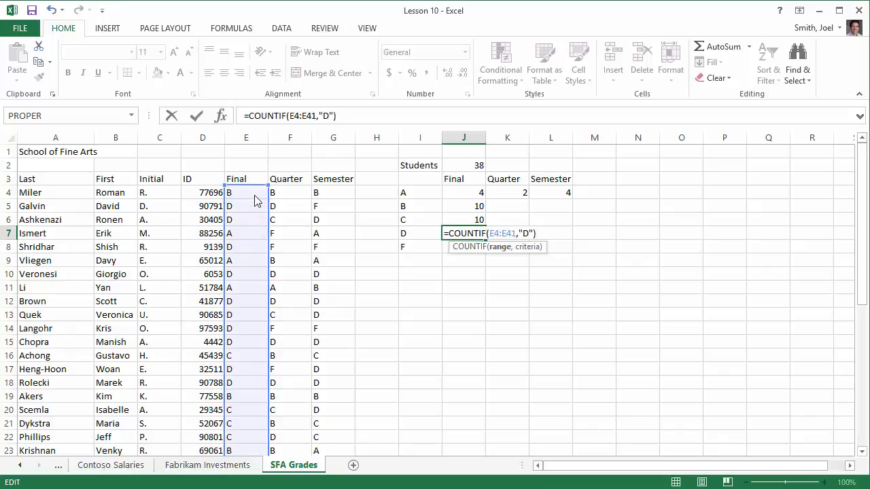
key(Return)
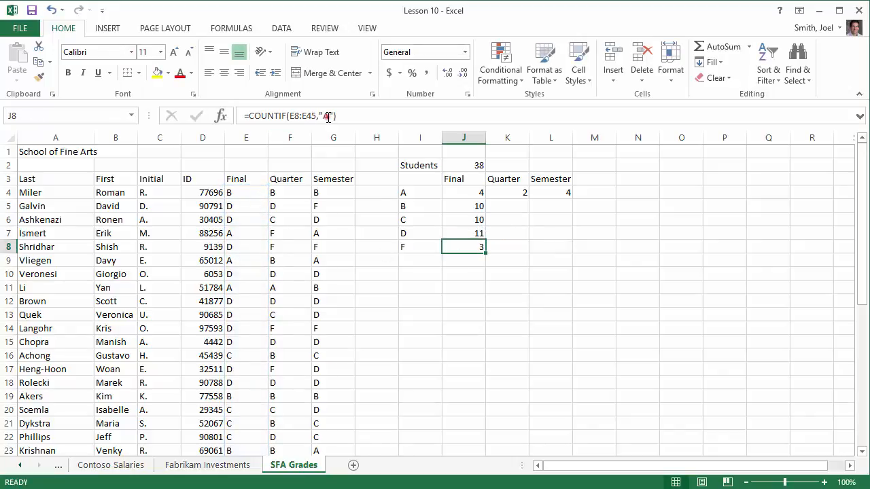
Step: Change the COUNTIF formula in J8 to the criterion "F" and move its range to E4:E41
double_click(326, 116)
text(F)
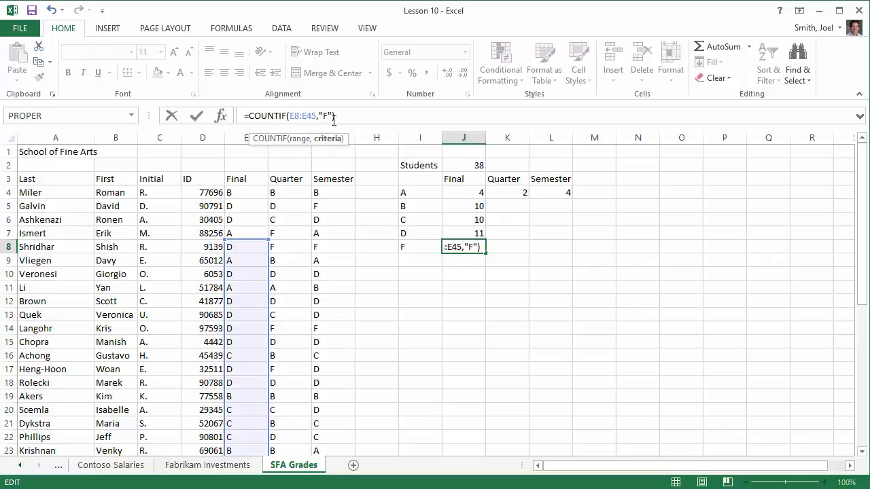
drag(251, 241, 249, 193)
scroll(331, 277, down, 7)
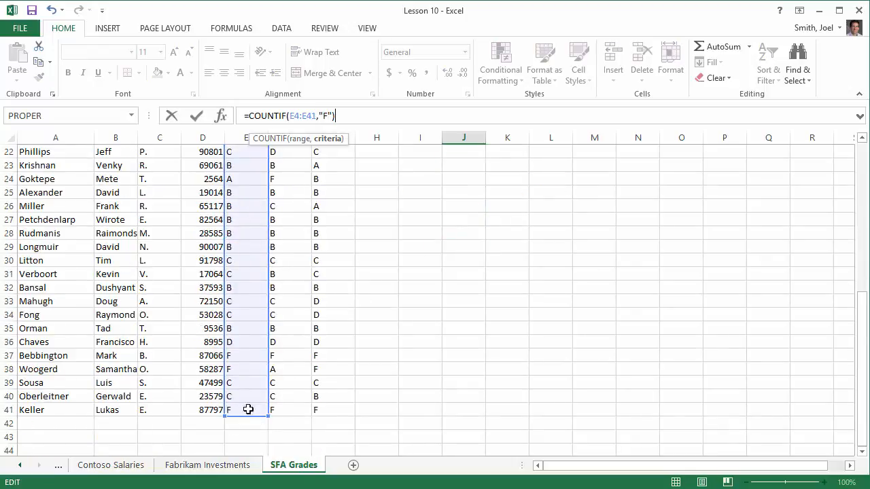
scroll(402, 303, up, 7)
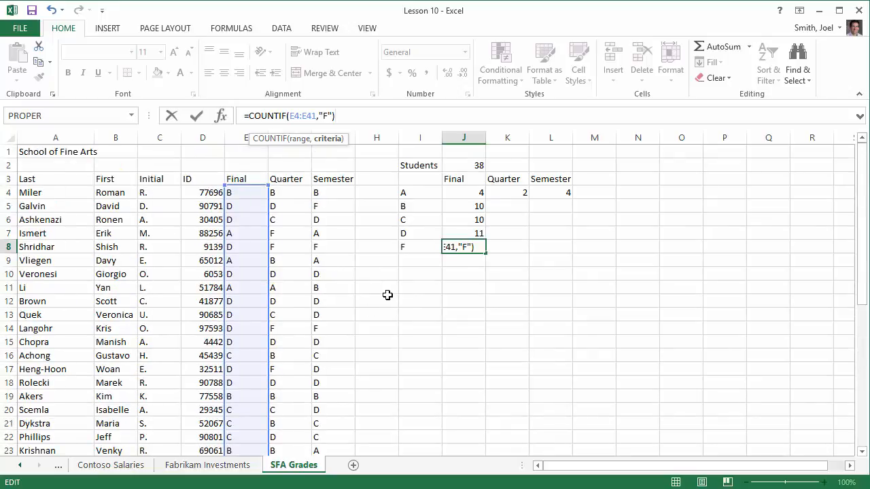
key(Return)
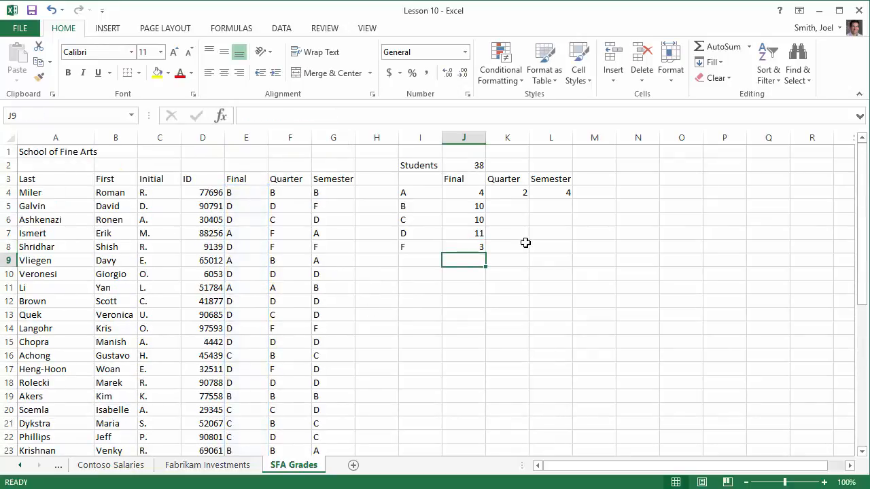
Step: Check the COUNTIF formulas in J5:J8 and fill them across the Quarter and Semester columns through L8
click(470, 210)
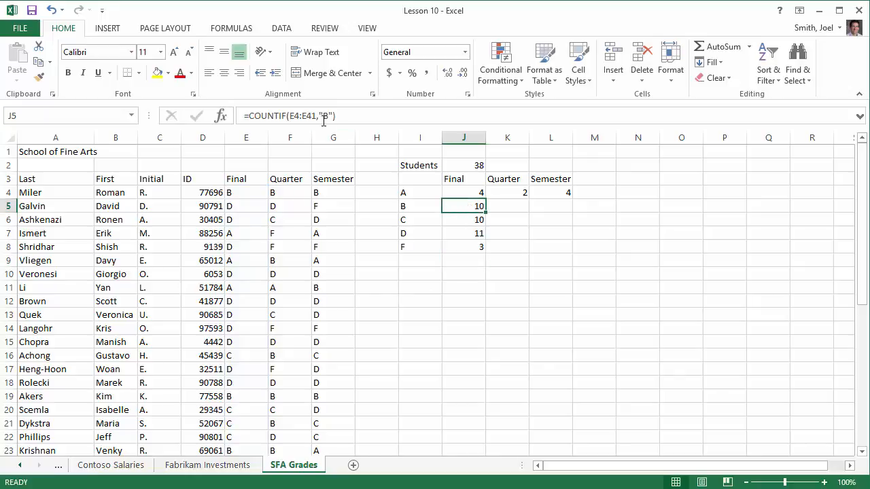
click(477, 219)
click(461, 233)
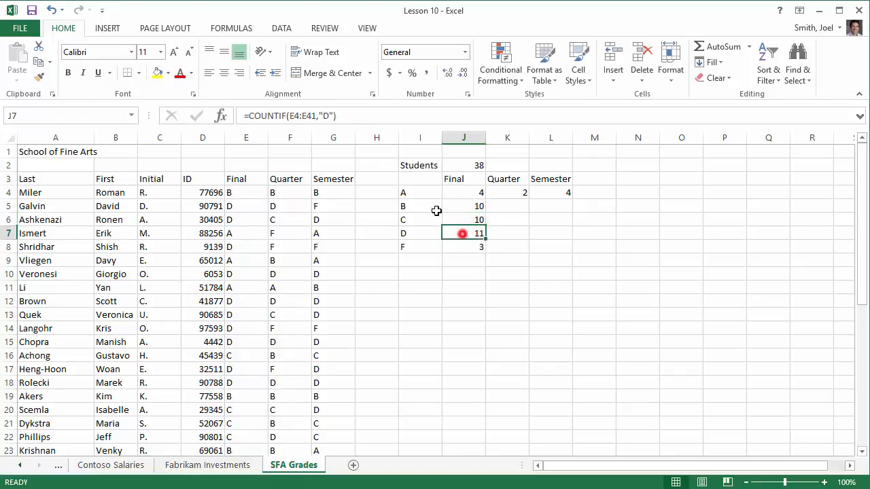
click(462, 247)
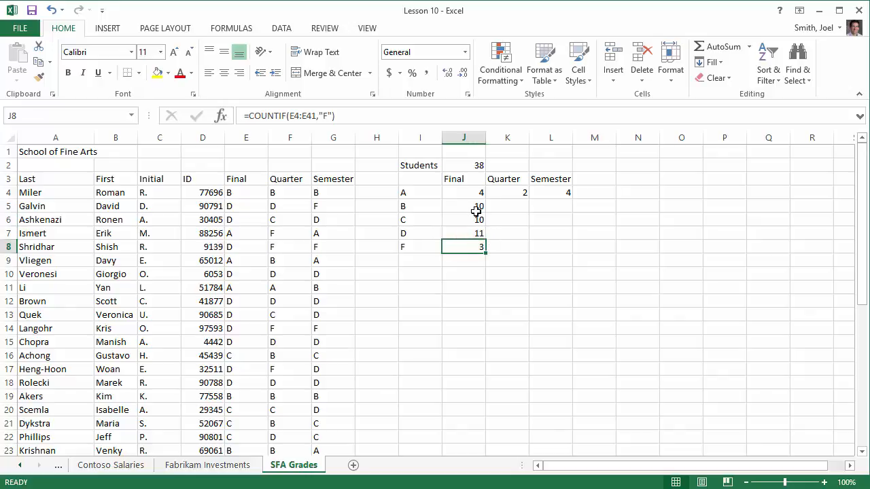
drag(472, 207, 564, 251)
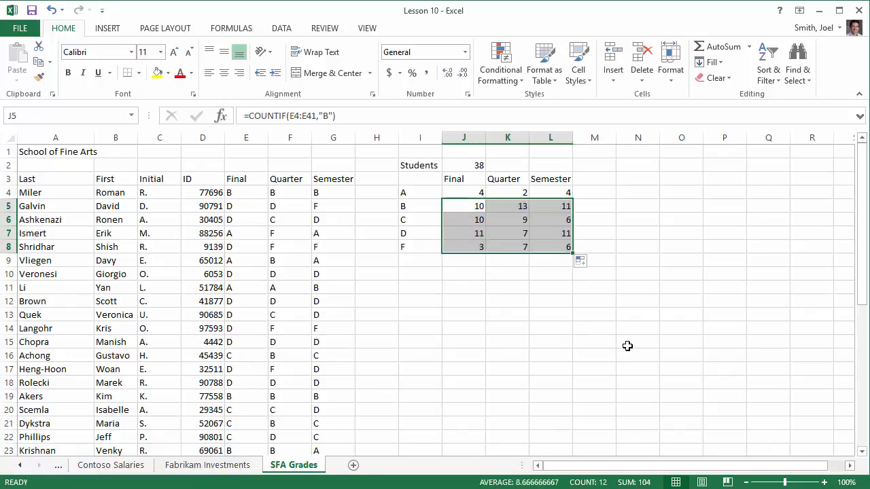
Step: Examine the ranges and criteria of the filled COUNTIF formulas in K7 and L5 without changing them
double_click(510, 231)
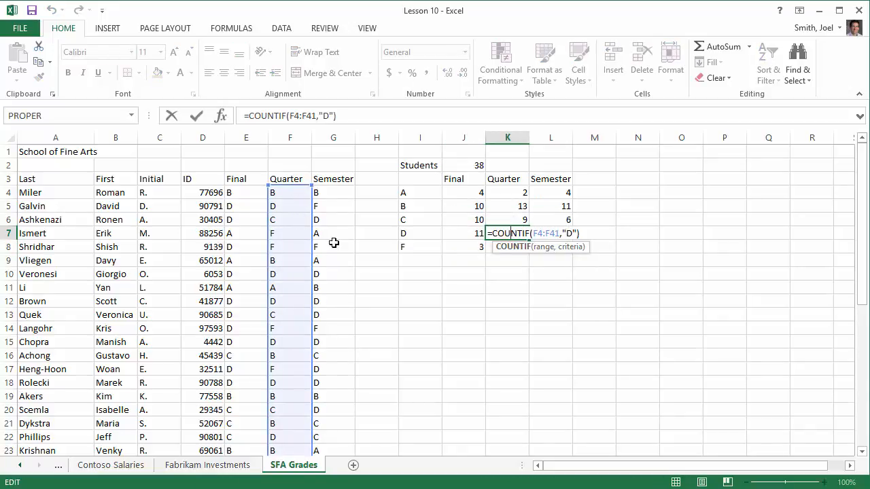
key(Escape)
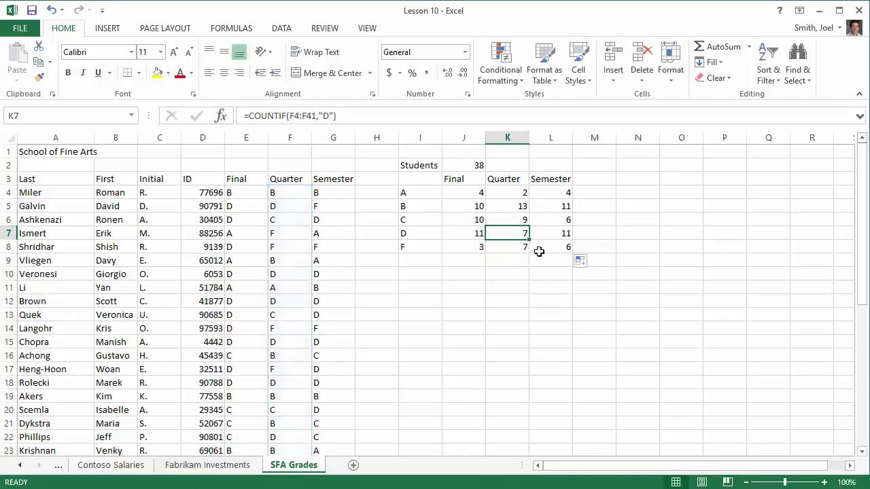
double_click(561, 209)
key(Escape)
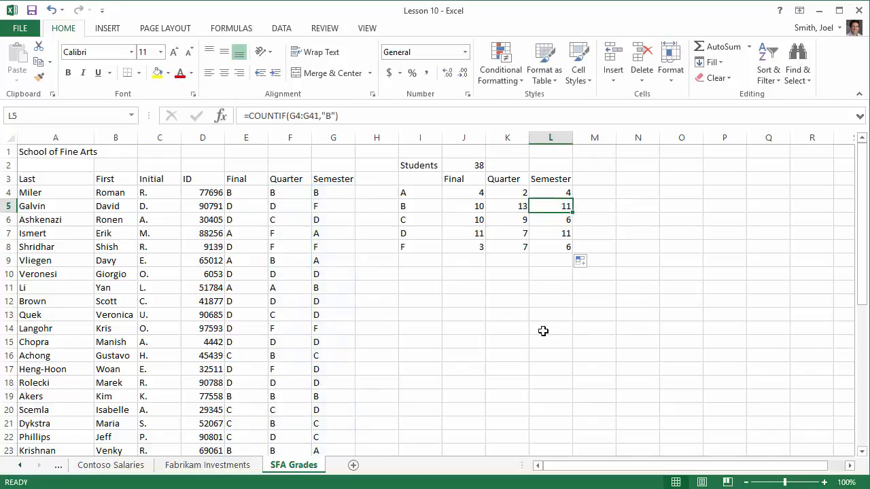
click(500, 290)
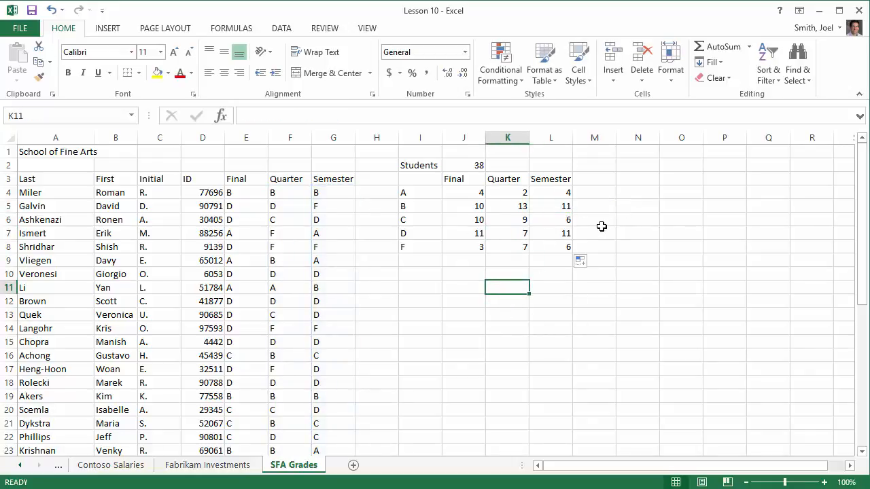